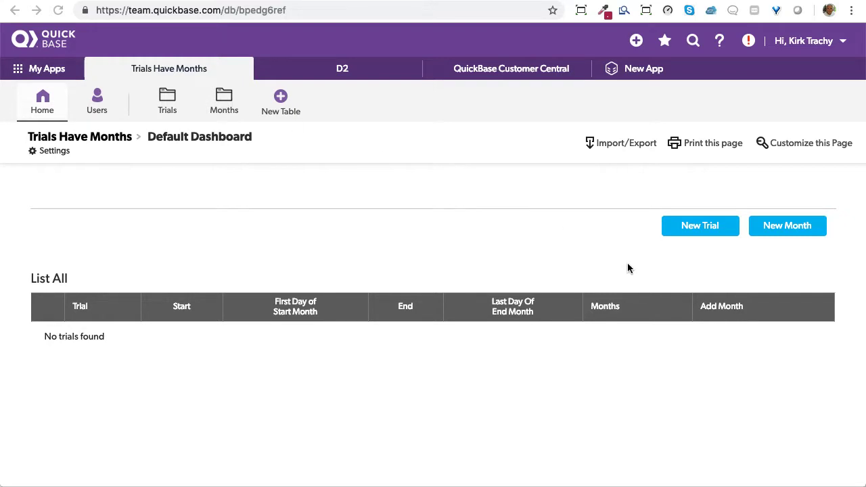
# Start a new trial record and name it One
pyautogui.click(706, 227)
pyautogui.click(706, 227)
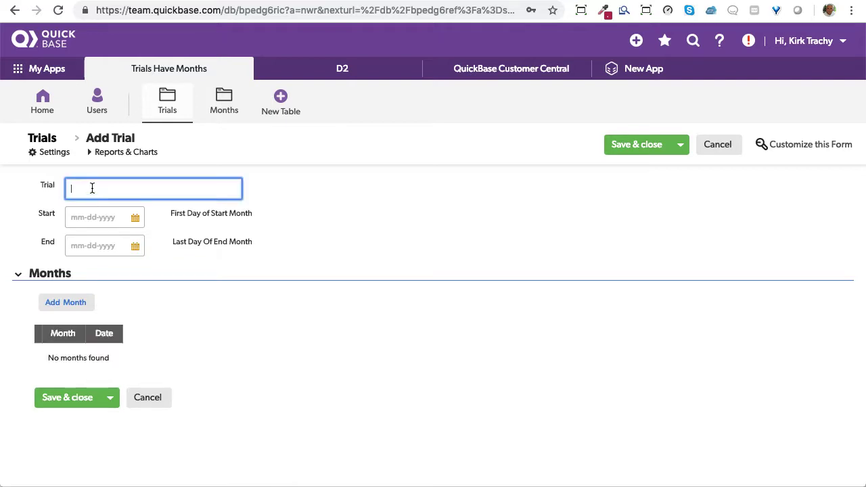
pyautogui.click(91, 186)
pyautogui.write('ne')
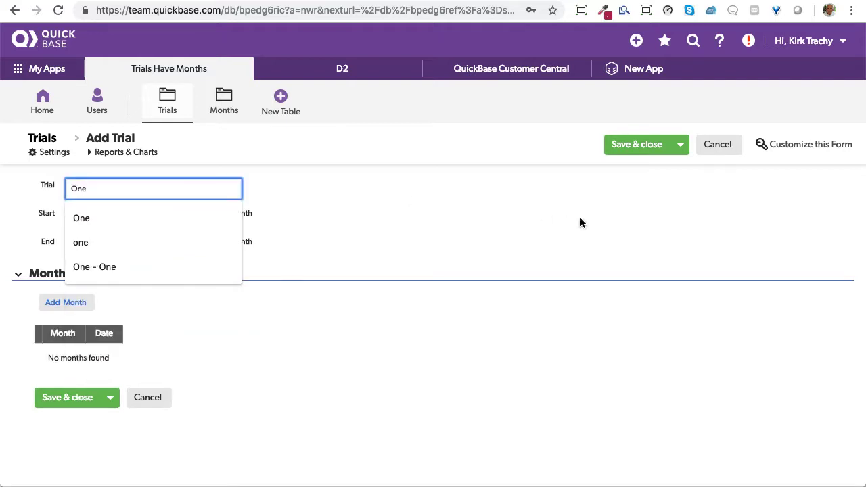
pyautogui.click(580, 218)
# Give trial One a Start of 01-01-2019 and an End of 12-31-2019, then save it
pyautogui.click(90, 218)
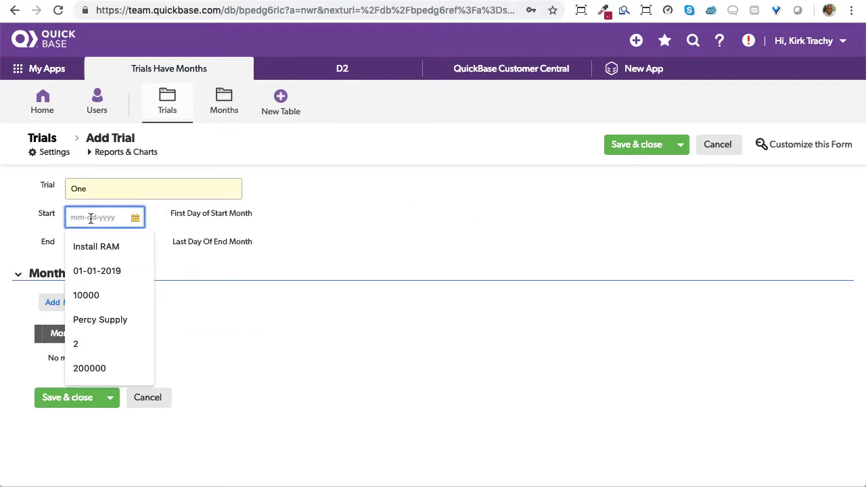
pyautogui.write('1/1')
pyautogui.click(266, 260)
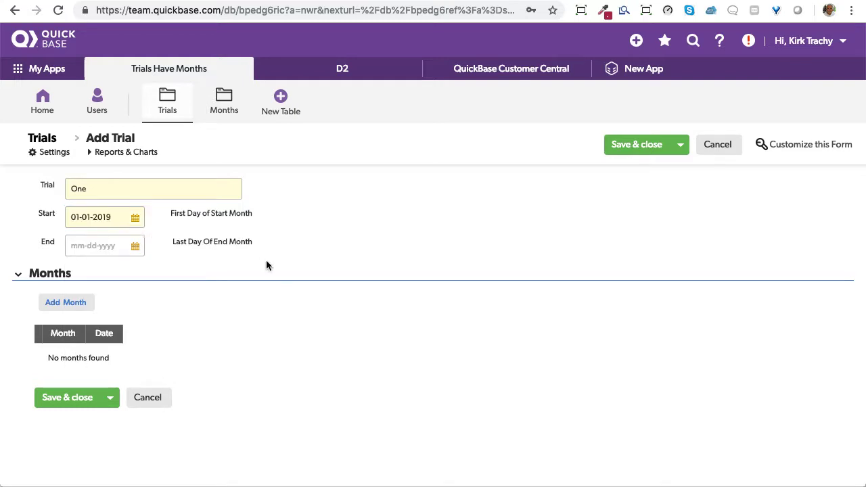
pyautogui.click(96, 245)
pyautogui.write('1')
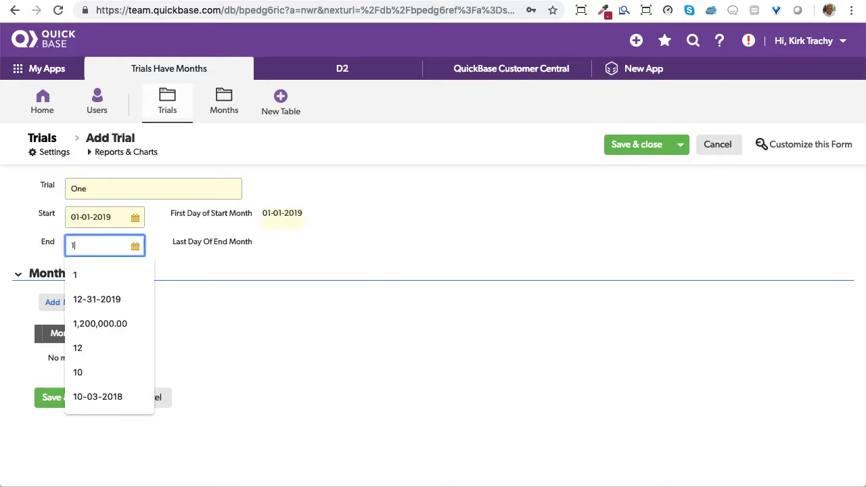
pyautogui.write('2/31')
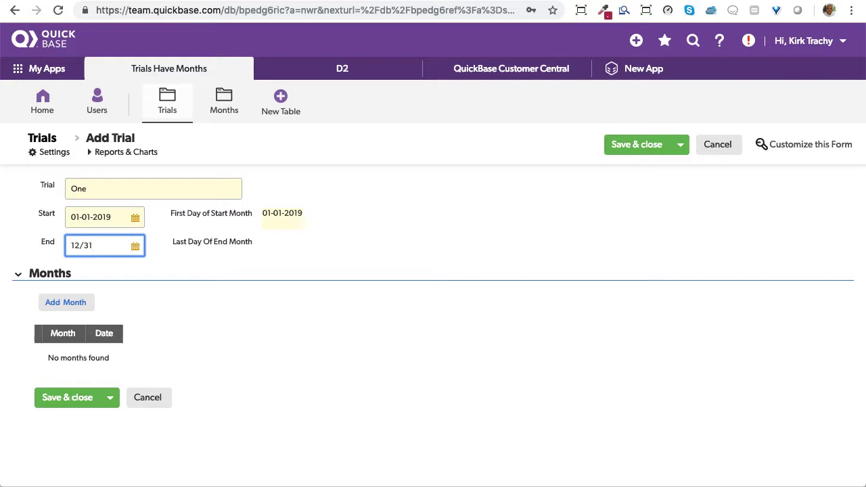
pyautogui.click(370, 294)
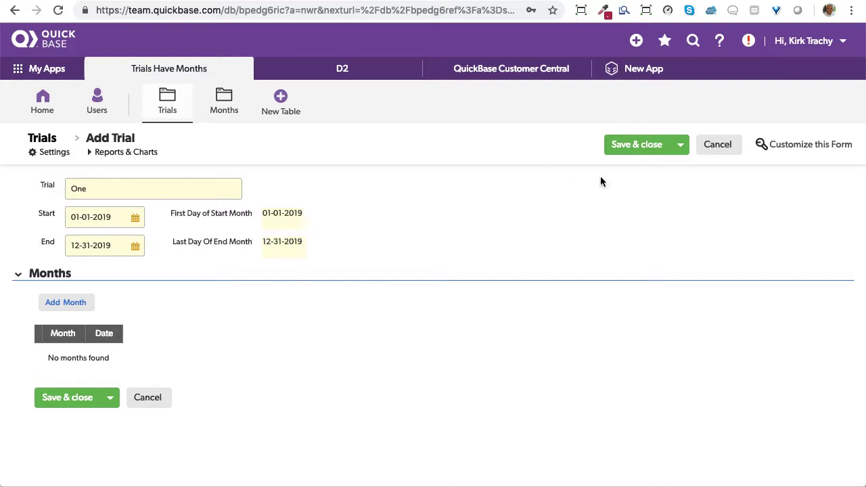
pyautogui.click(627, 147)
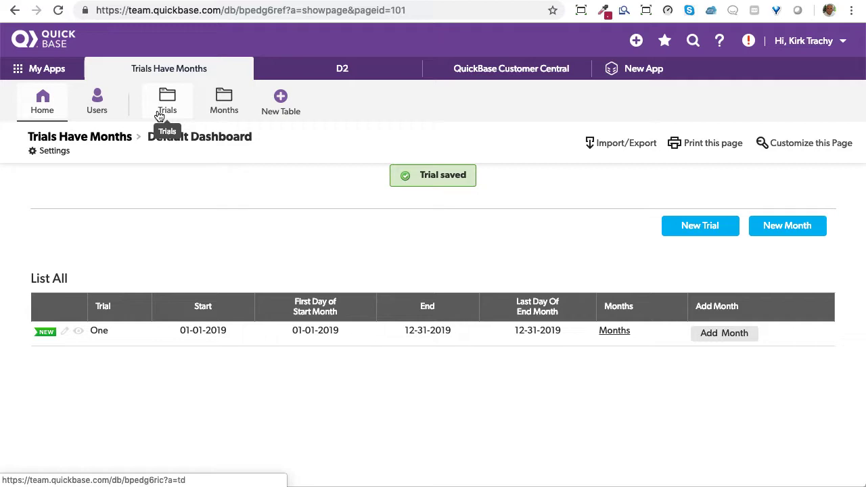
# View trial One's record and scroll through its Months, January through December 2019
pyautogui.click(78, 332)
pyautogui.scroll(-2, 352, 369)
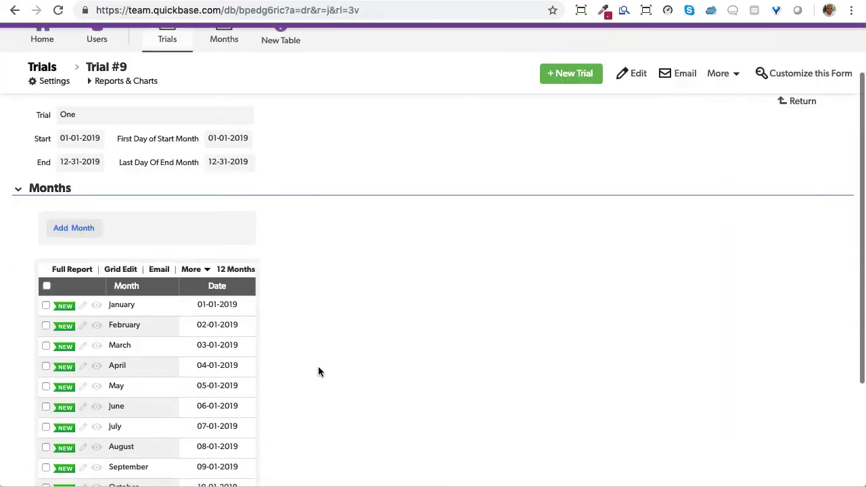
pyautogui.scroll(-3, 318, 369)
pyautogui.scroll(-1, 319, 371)
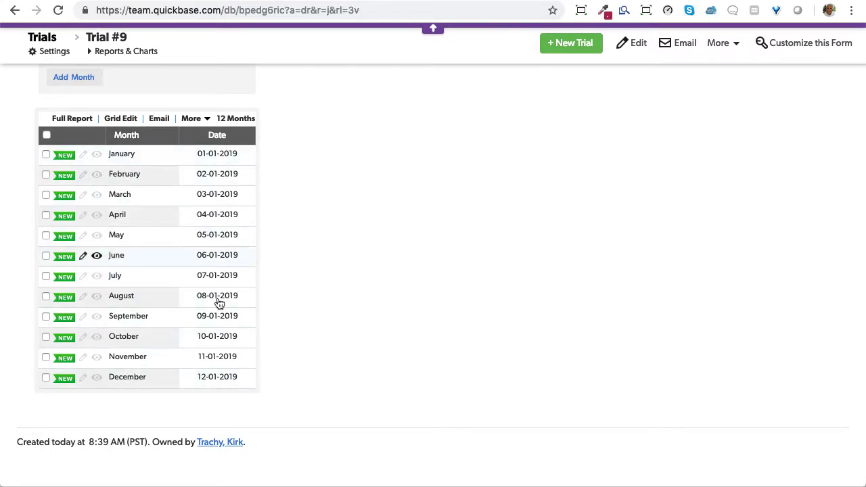
pyautogui.scroll(3, 396, 235)
pyautogui.scroll(2, 396, 234)
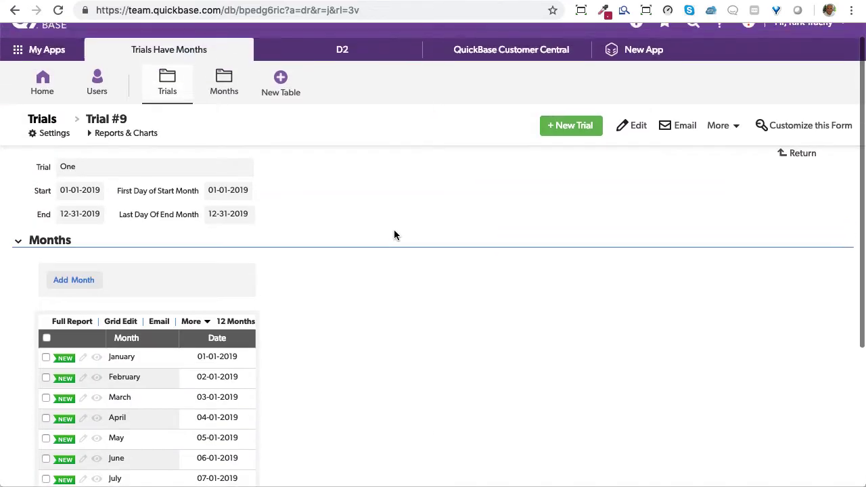
# Show Step One's 'Add a record' action, which creates a Months record dated First Day of Start Month
pyautogui.click(64, 137)
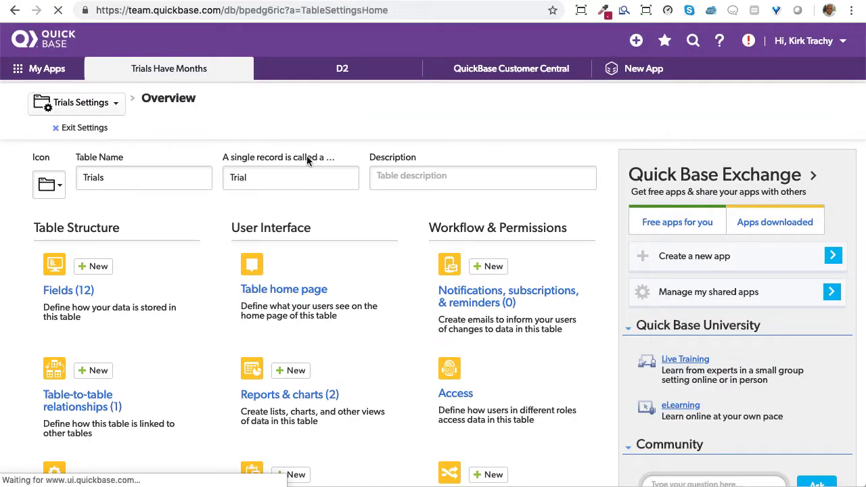
pyautogui.scroll(-3, 487, 385)
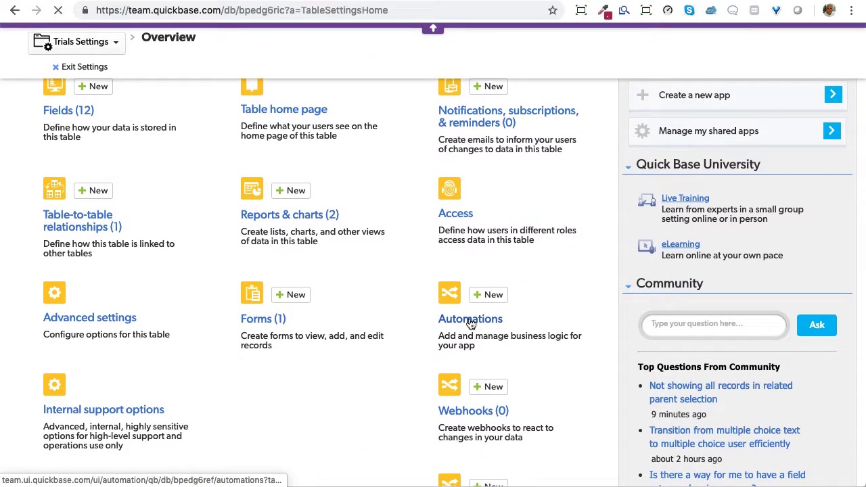
pyautogui.click(469, 326)
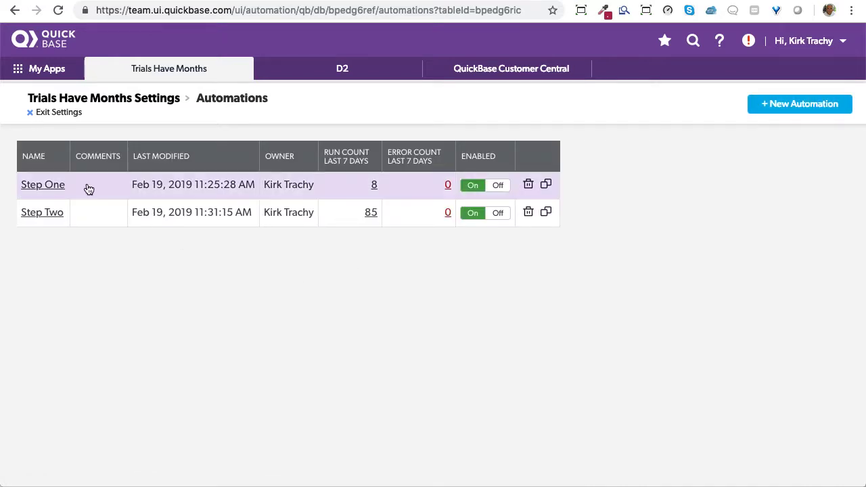
pyautogui.click(52, 186)
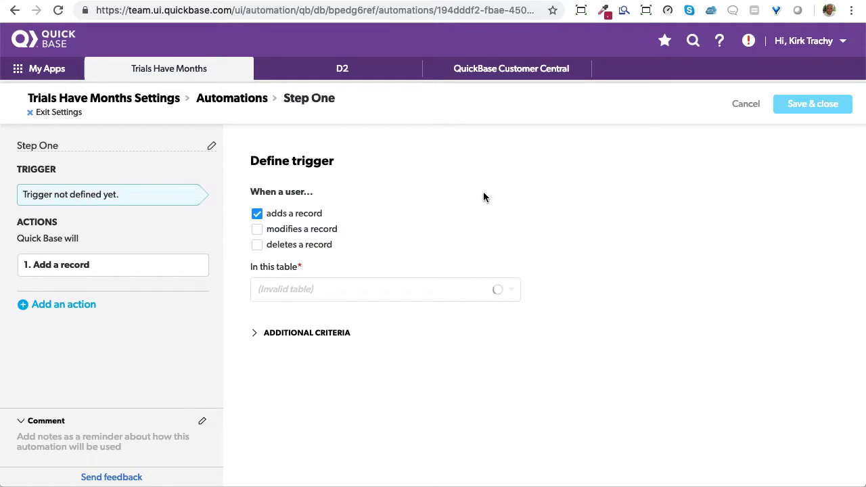
pyautogui.scroll(-3, 479, 203)
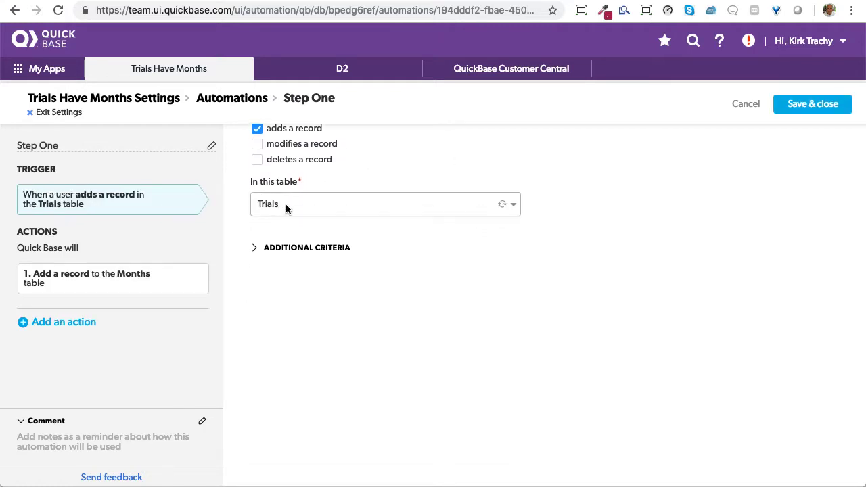
pyautogui.click(80, 284)
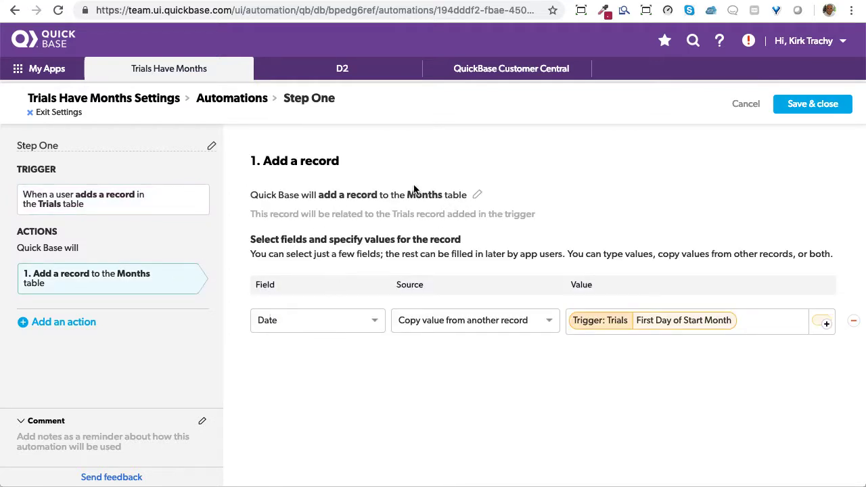
pyautogui.moveTo(404, 193); pyautogui.dragTo(447, 194)
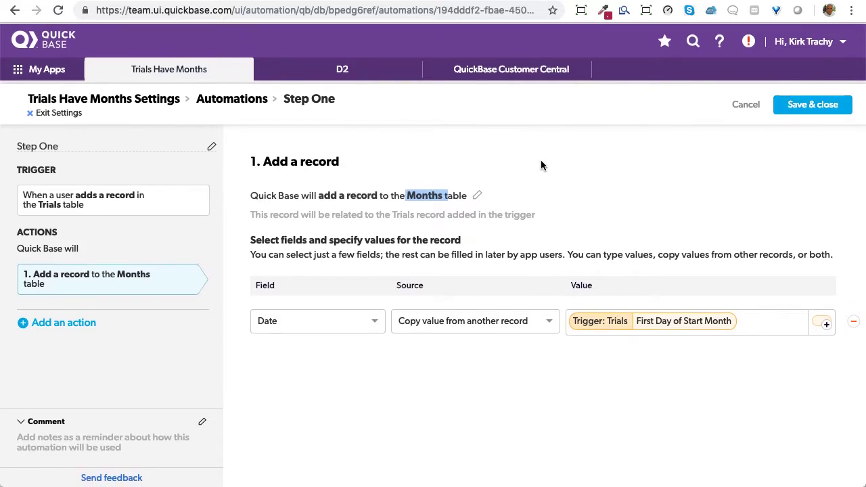
# Reopen trial One and bring up settings for its First Day of Start Month field
pyautogui.click(60, 115)
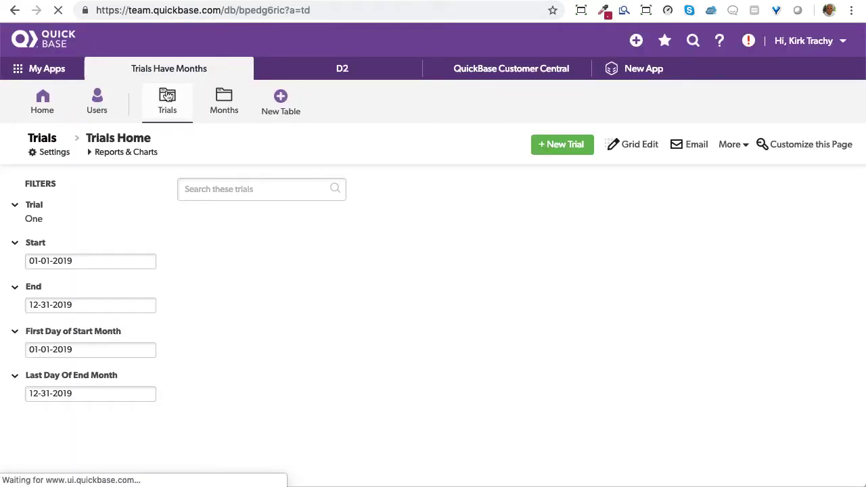
pyautogui.click(184, 97)
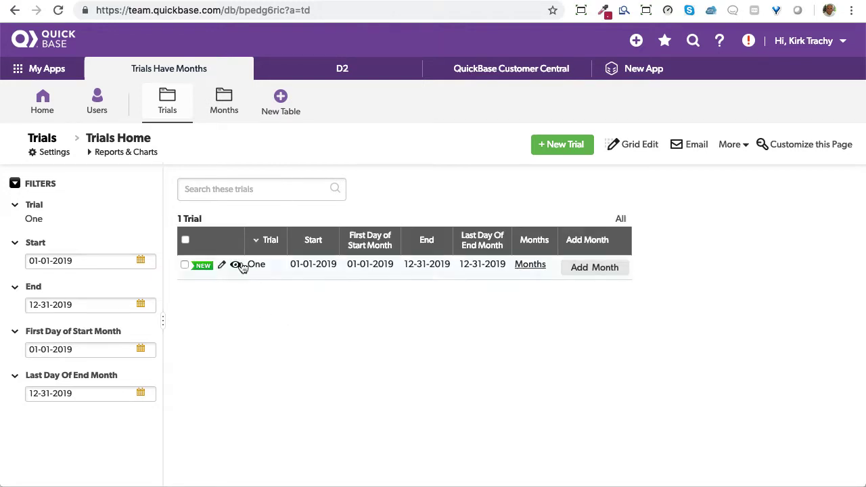
pyautogui.click(234, 265)
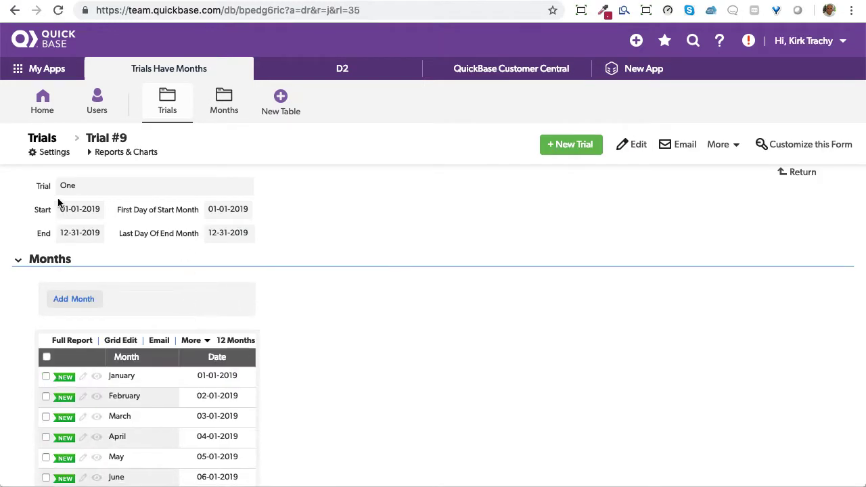
pyautogui.doubleClick(42, 210)
pyautogui.moveTo(133, 211); pyautogui.dragTo(190, 212)
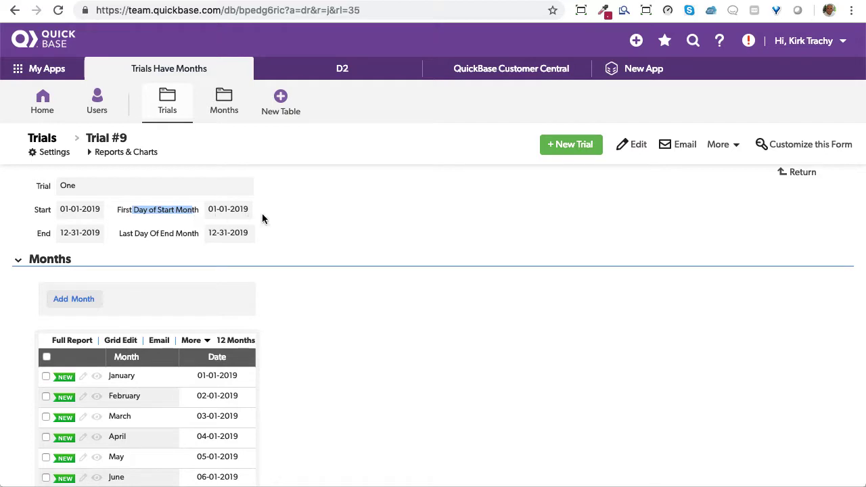
pyautogui.moveTo(141, 234); pyautogui.dragTo(184, 237)
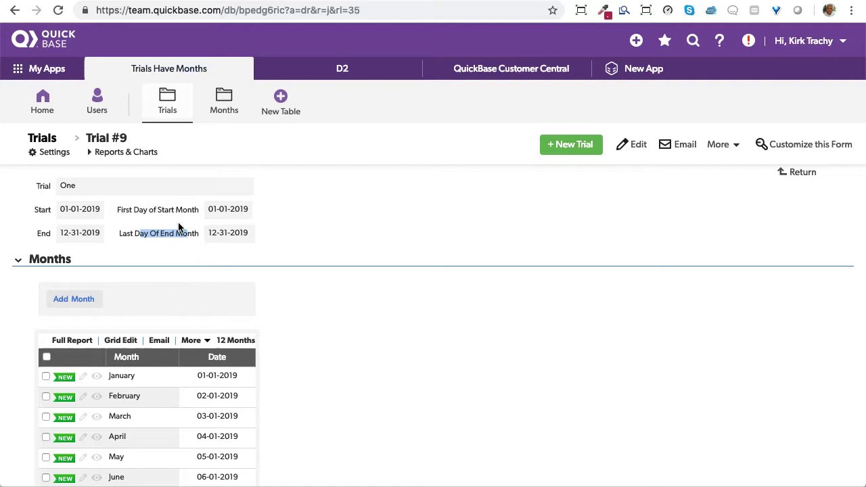
pyautogui.rightClick(148, 209)
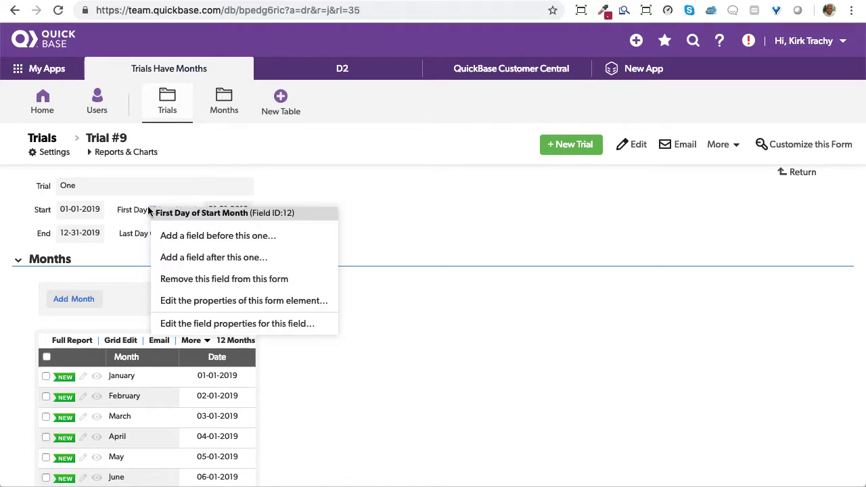
pyautogui.click(232, 325)
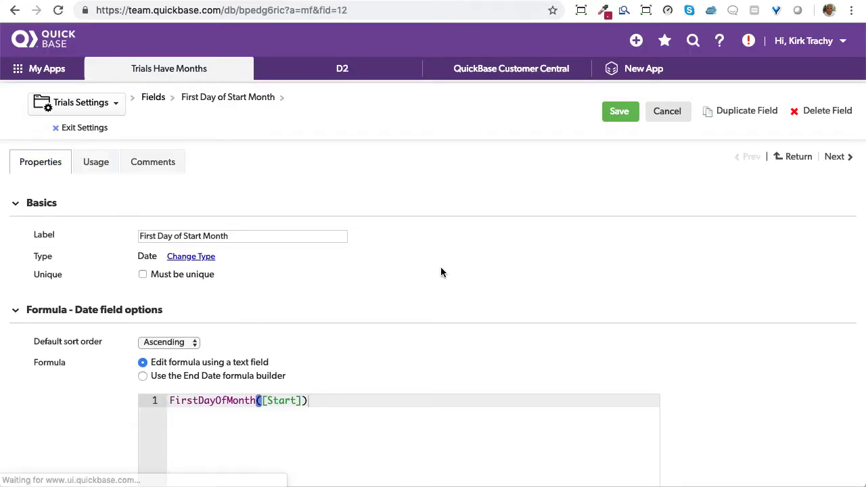
pyautogui.scroll(-3, 443, 265)
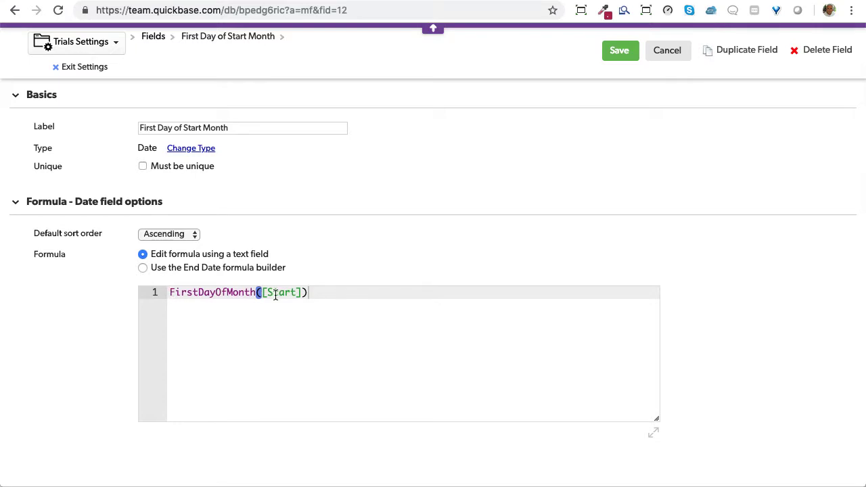
pyautogui.click(15, 10)
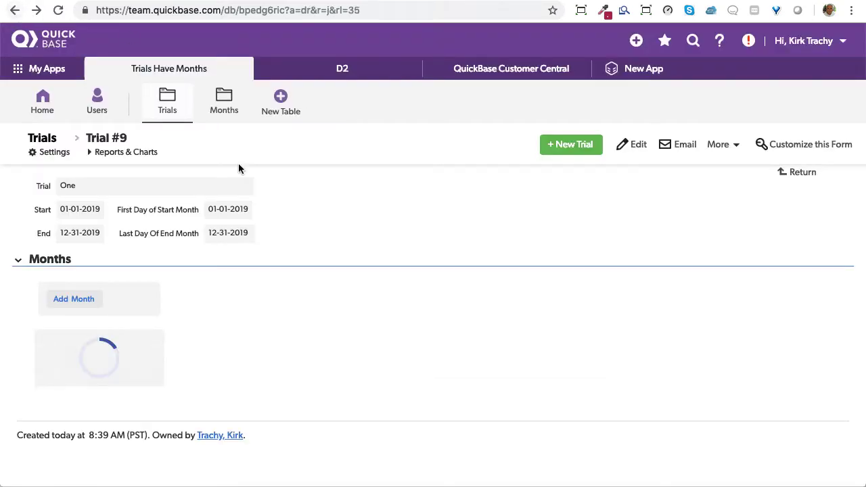
pyautogui.rightClick(148, 232)
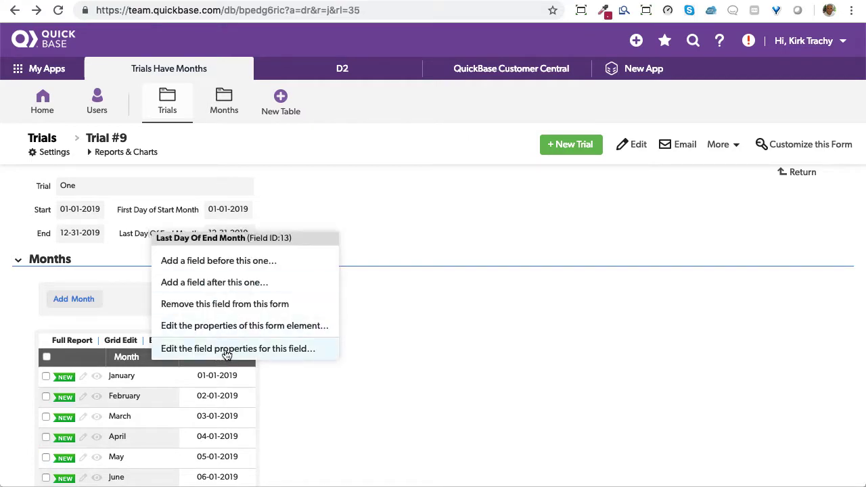
pyautogui.click(227, 350)
pyautogui.scroll(-2, 343, 319)
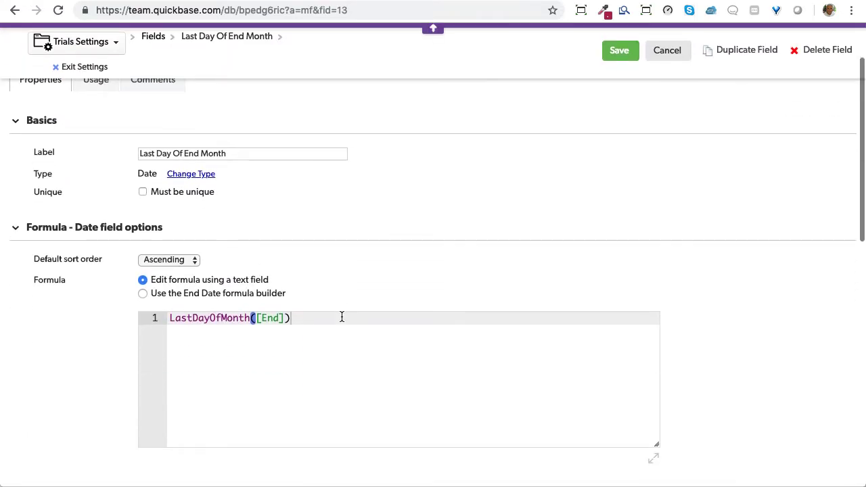
pyautogui.scroll(2, 342, 317)
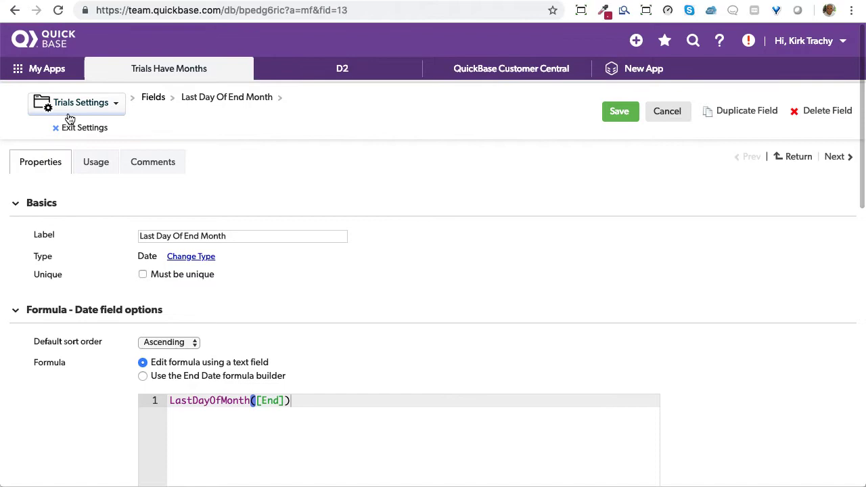
pyautogui.click(82, 128)
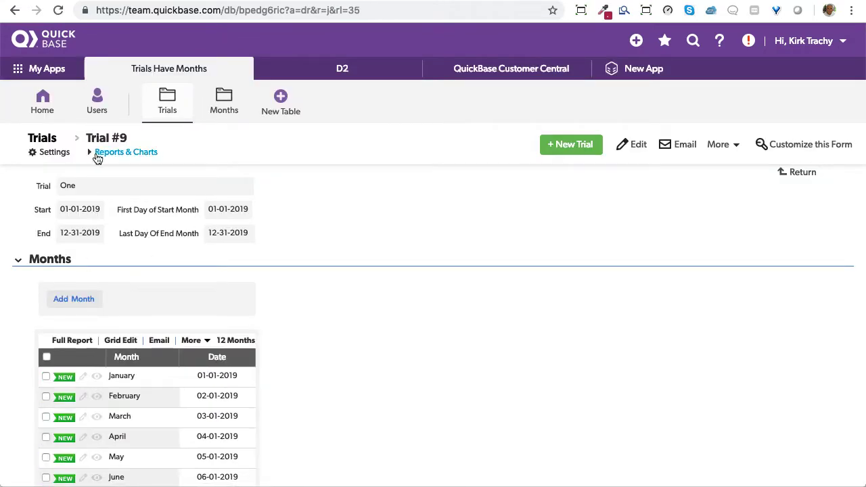
# Show the Trials → Months relationship in the Trials table's relationship settings
pyautogui.click(53, 152)
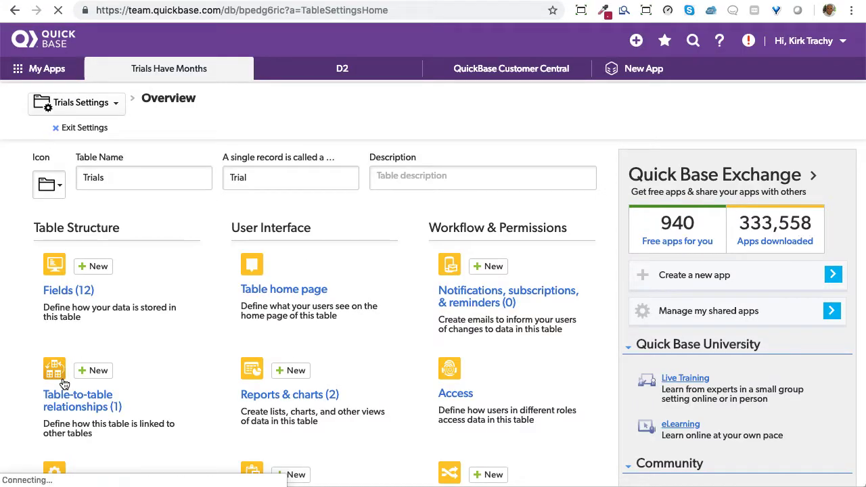
pyautogui.click(92, 408)
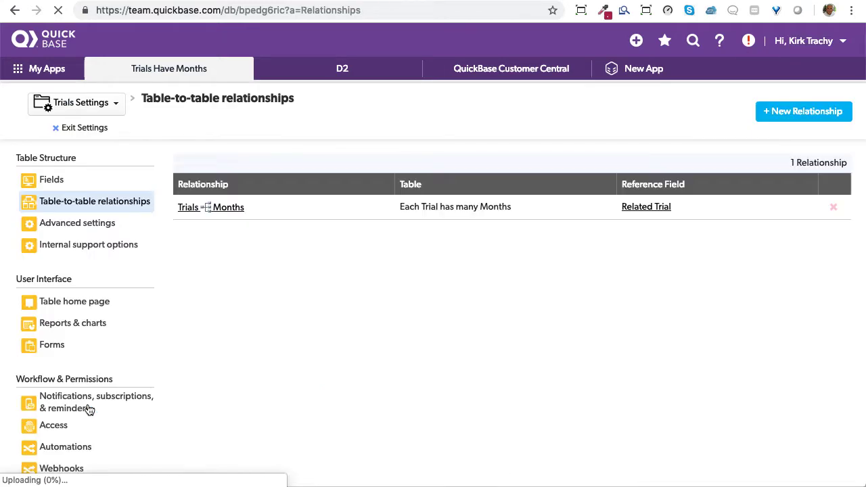
pyautogui.click(224, 209)
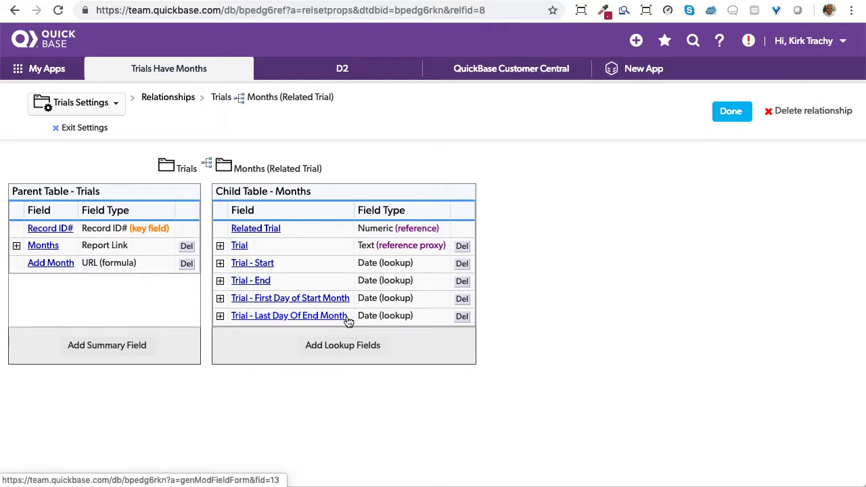
# Go from the trial record to the app's automations list
pyautogui.click(75, 128)
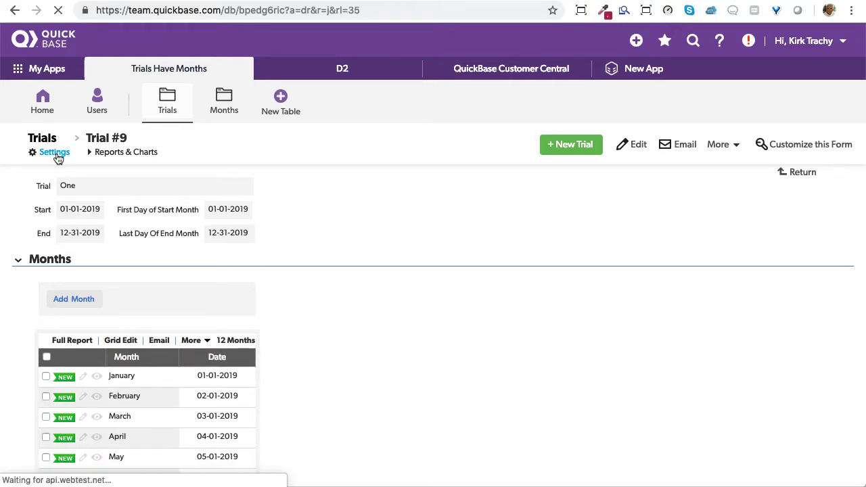
pyautogui.click(54, 152)
pyautogui.scroll(-4, 485, 386)
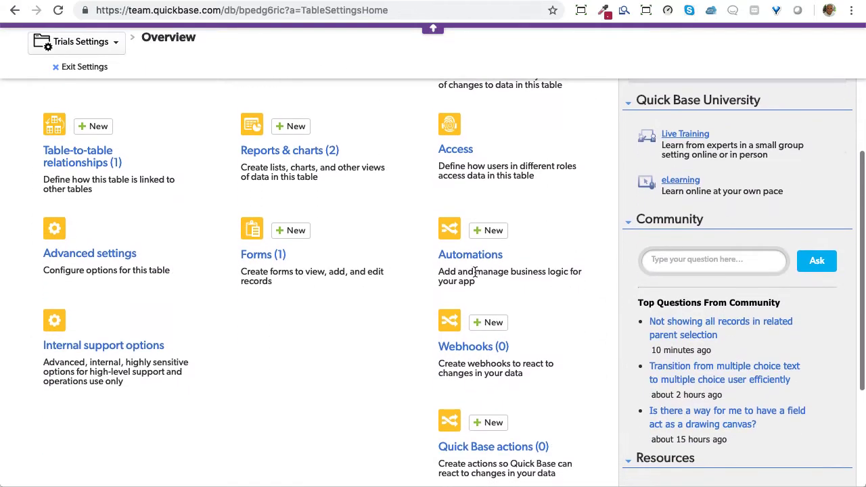
pyautogui.click(472, 261)
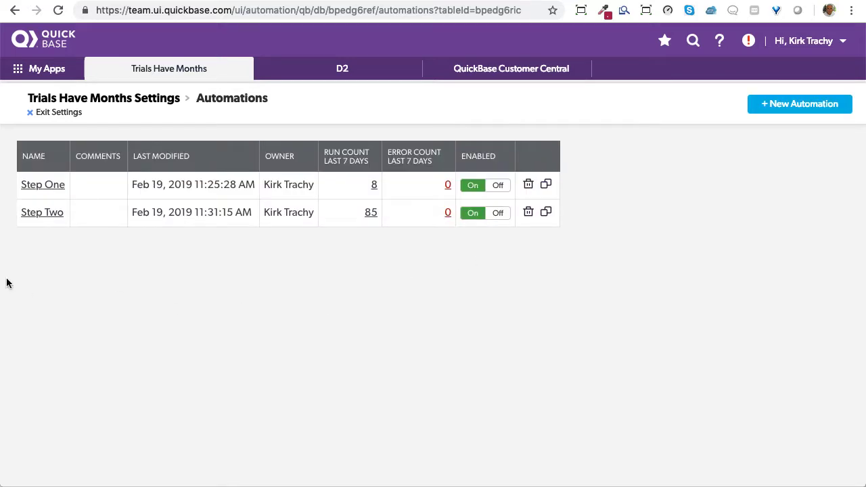
# Review the Step Two automation's month-adding trigger conditions, then cancel without saving
pyautogui.click(42, 214)
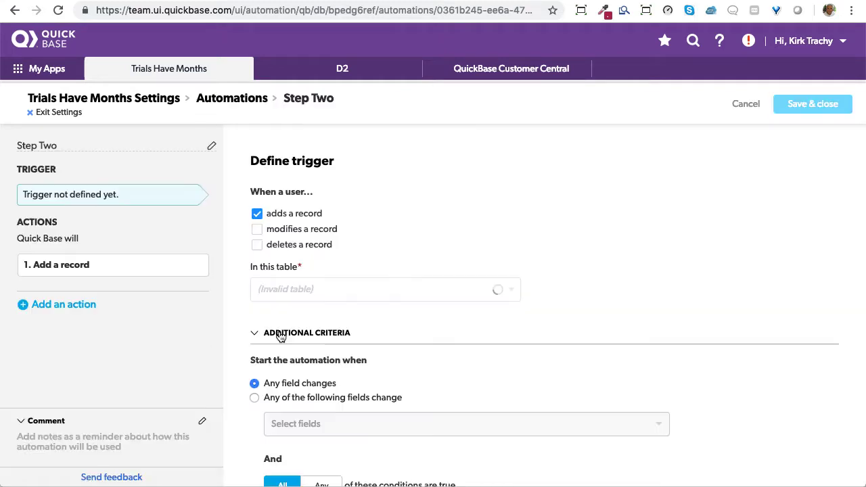
pyautogui.scroll(-2, 280, 337)
pyautogui.scroll(2, 280, 336)
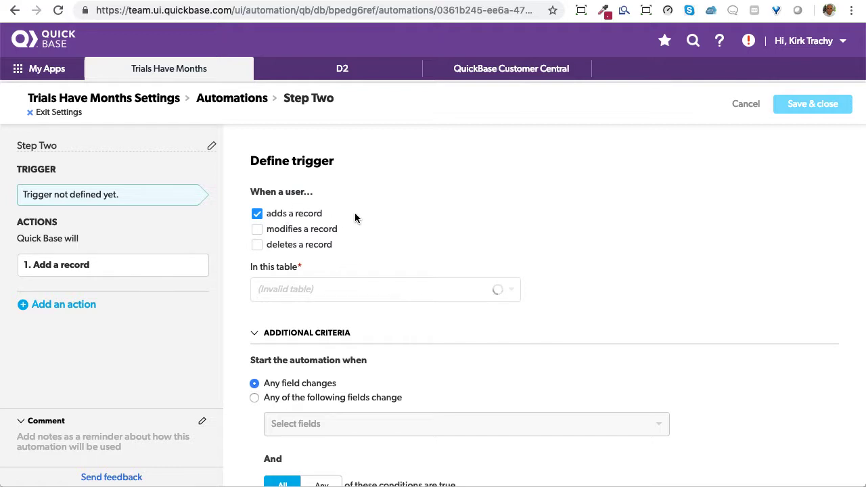
pyautogui.scroll(-2, 569, 207)
pyautogui.scroll(-3, 569, 206)
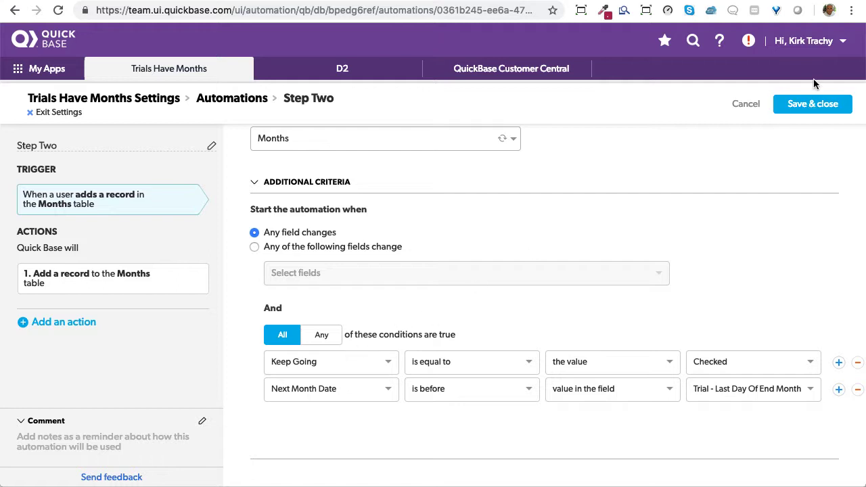
pyautogui.click(745, 103)
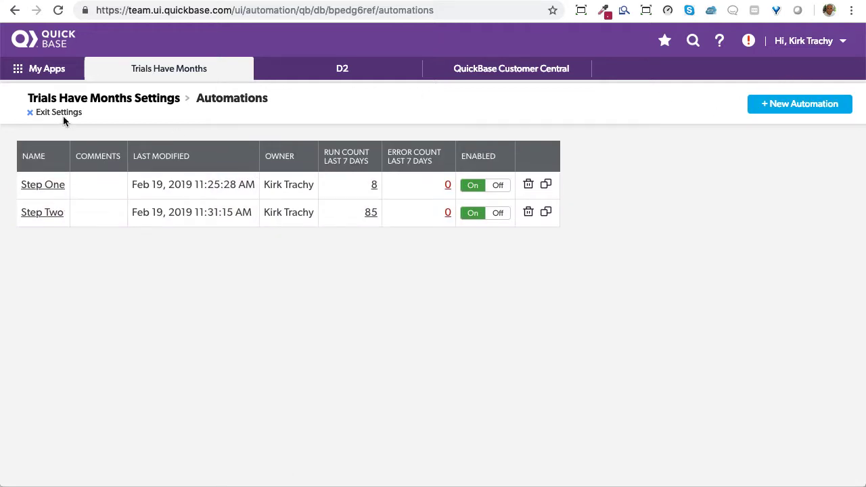
# Show the Keep Going field's properties in the Months table, with formula [Date]<[Trial - Last Day Of End Month]
pyautogui.click(59, 112)
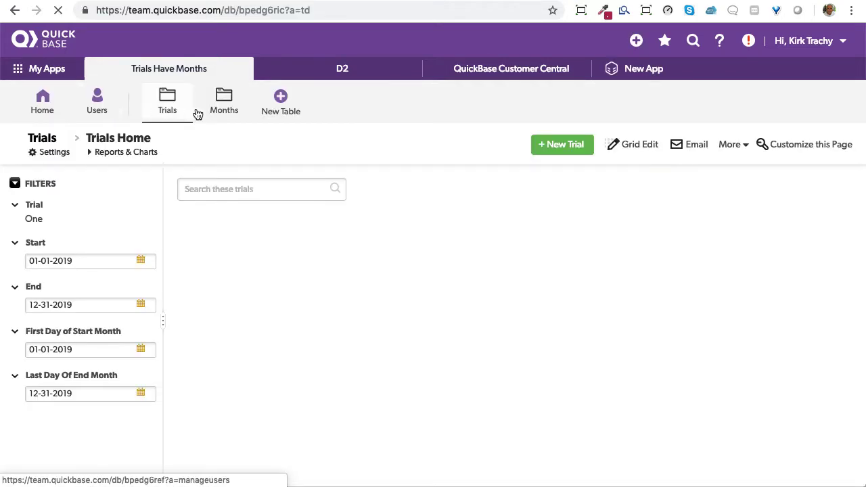
pyautogui.click(219, 105)
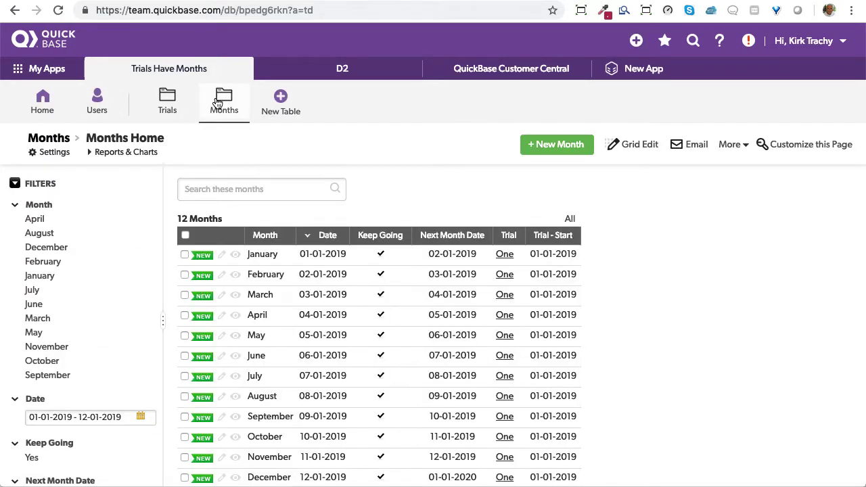
pyautogui.moveTo(380, 235)
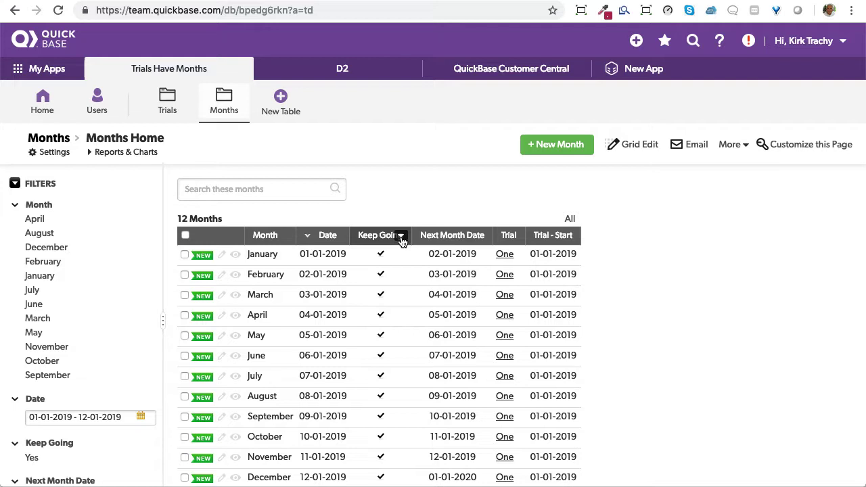
pyautogui.click(401, 236)
pyautogui.click(315, 368)
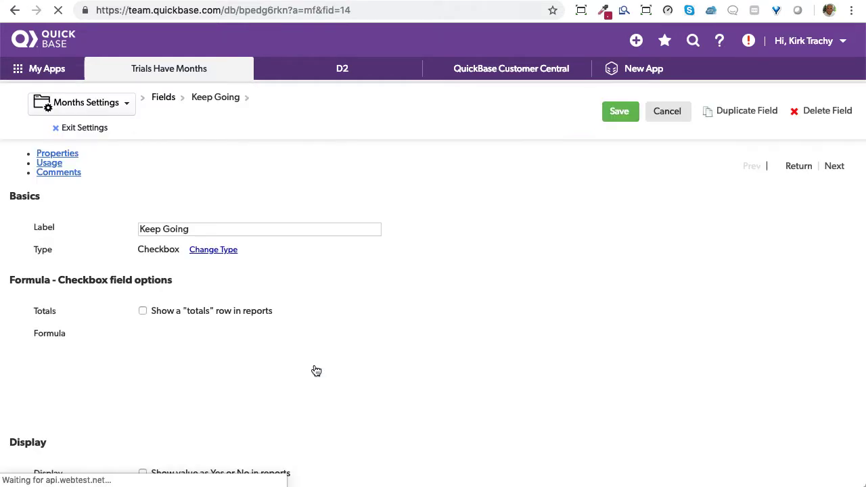
pyautogui.scroll(-2, 449, 250)
pyautogui.scroll(-1, 449, 251)
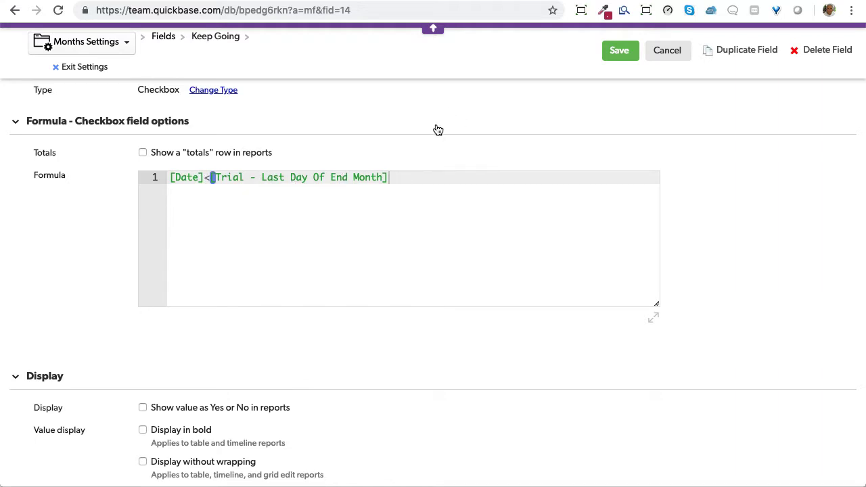
# Cancel the Keep Going field, leave settings, and view trial One's record from the dashboard
pyautogui.click(668, 53)
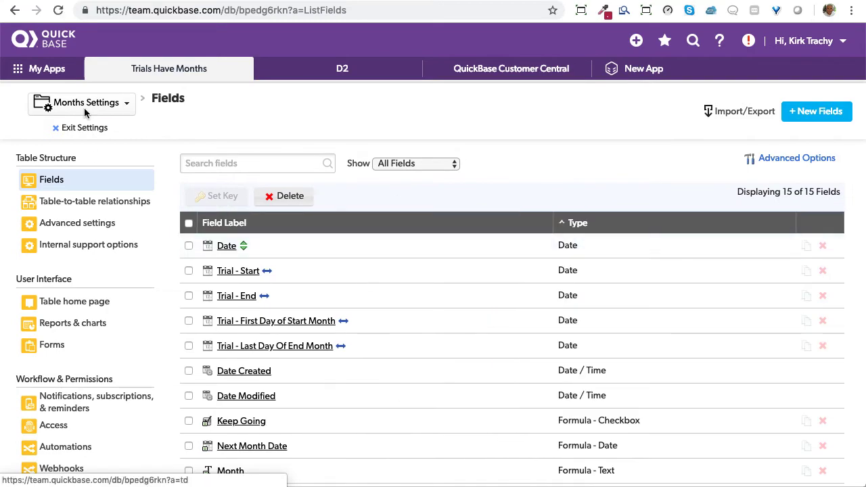
pyautogui.click(83, 127)
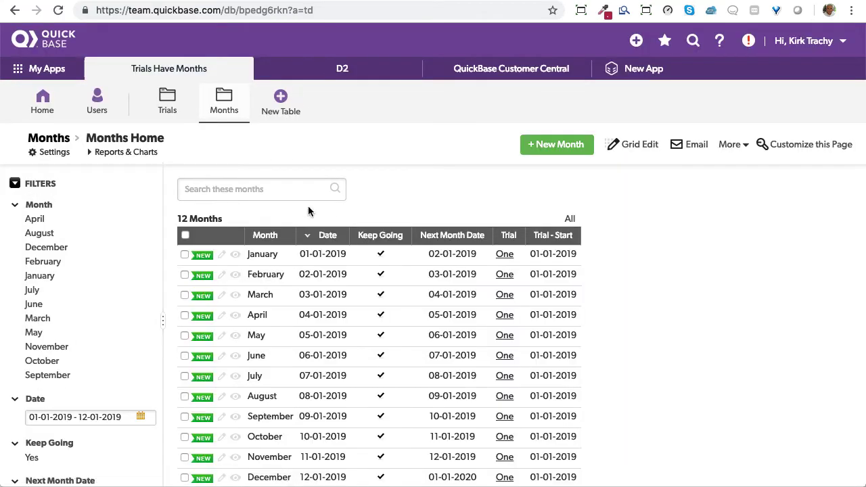
pyautogui.click(169, 70)
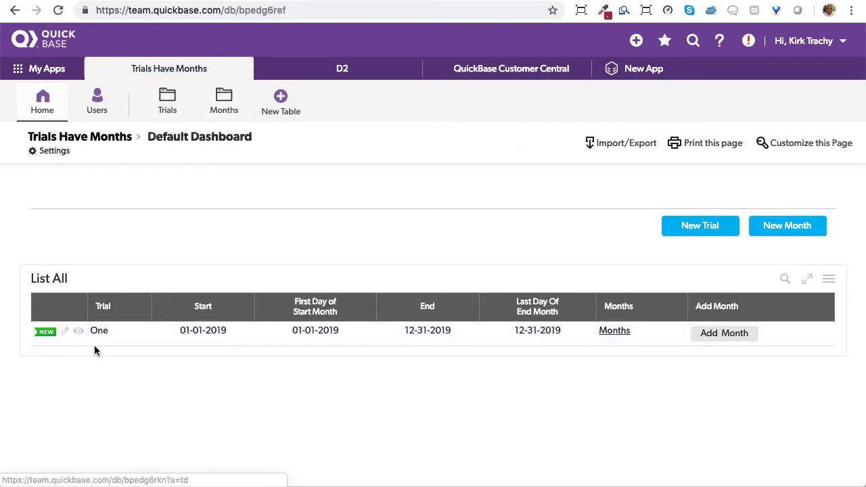
pyautogui.click(79, 332)
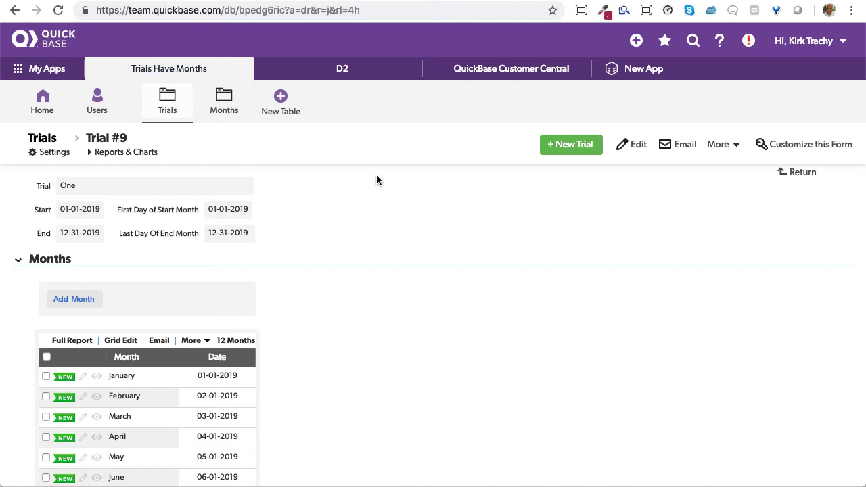